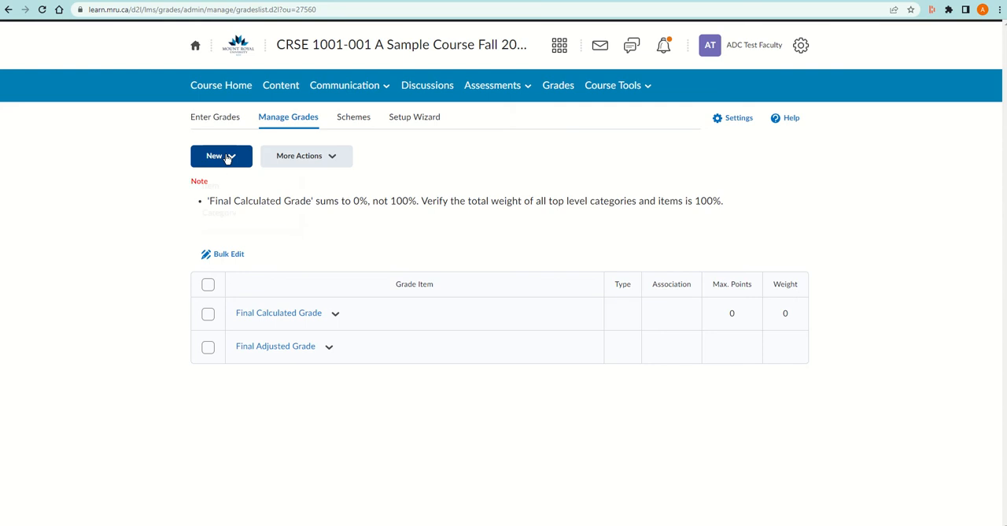
# Create a new Selectbox grade item named Essay 1 with maximum points of 100 and a weight of 25
pyautogui.click(226, 158)
pyautogui.click(225, 190)
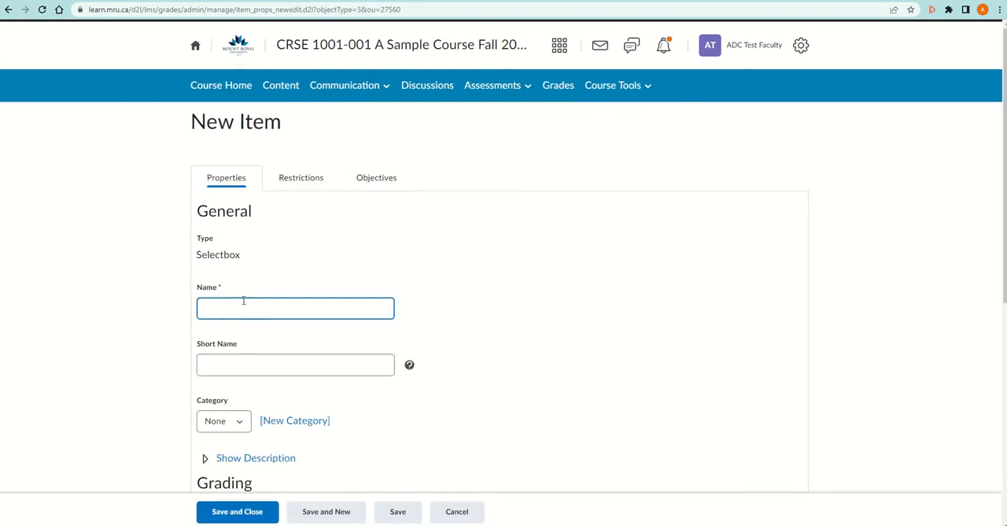
pyautogui.write('Essay 1')
pyautogui.scroll(-3, 285, 393)
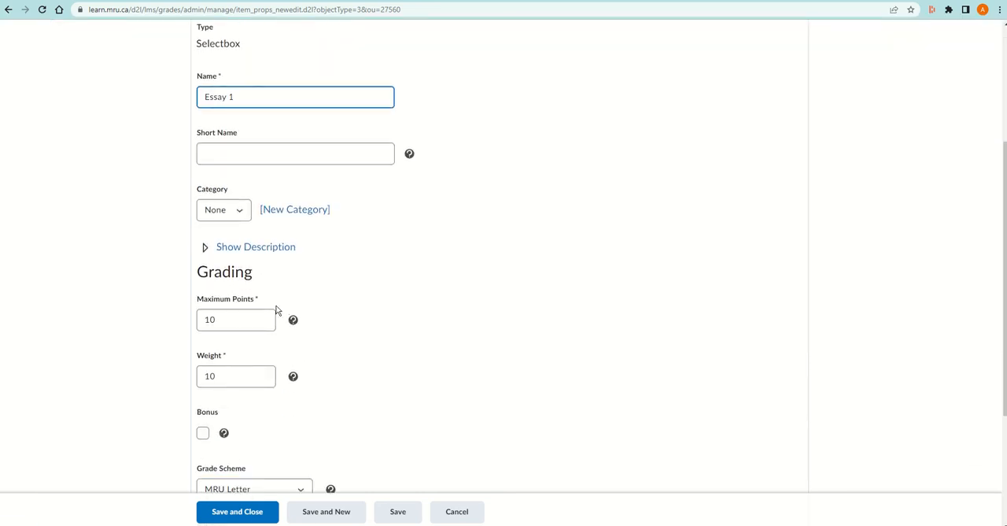
pyautogui.click(248, 321)
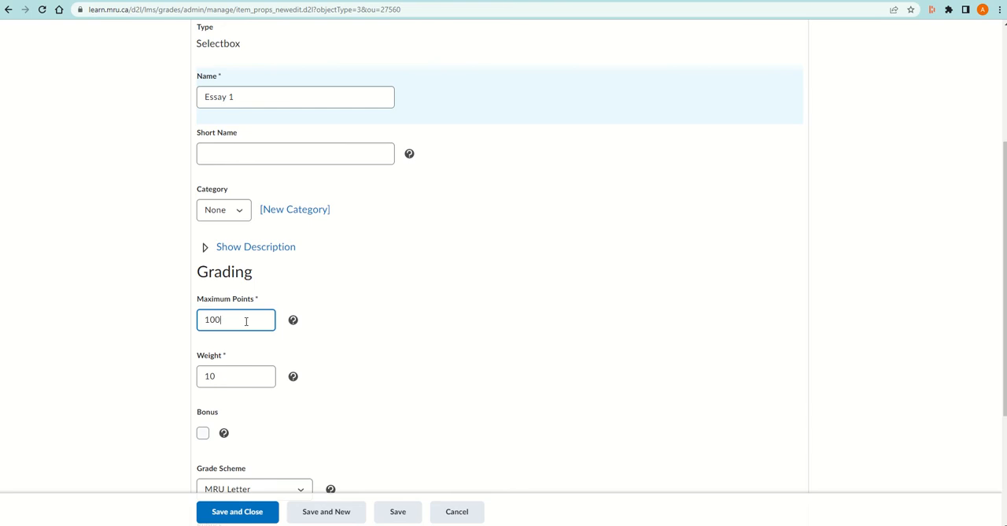
pyautogui.click(214, 375)
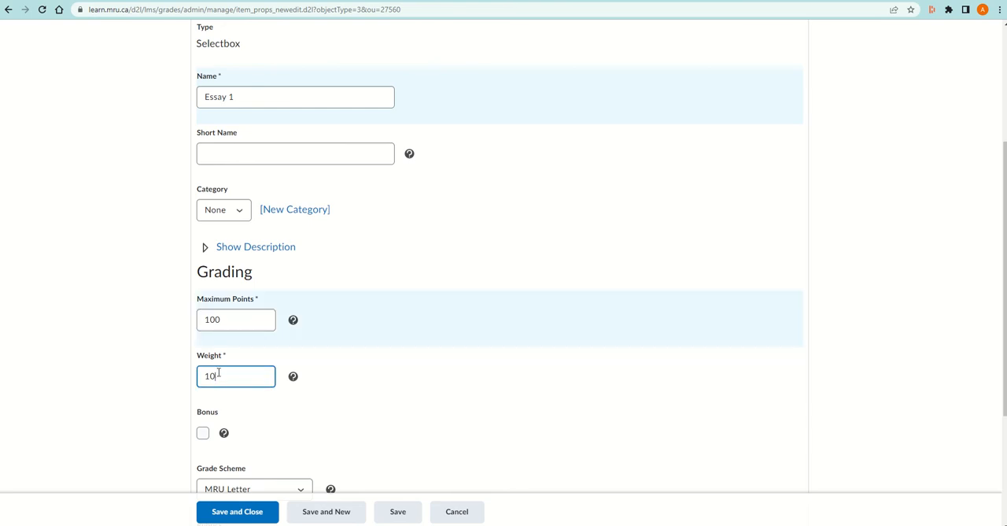
pyautogui.moveTo(216, 375); pyautogui.dragTo(194, 376)
pyautogui.write('25')
# Set the grade item's grade scheme to MRU Letter Rounded, and save and close the item
pyautogui.scroll(-2, 163, 390)
pyautogui.click(291, 331)
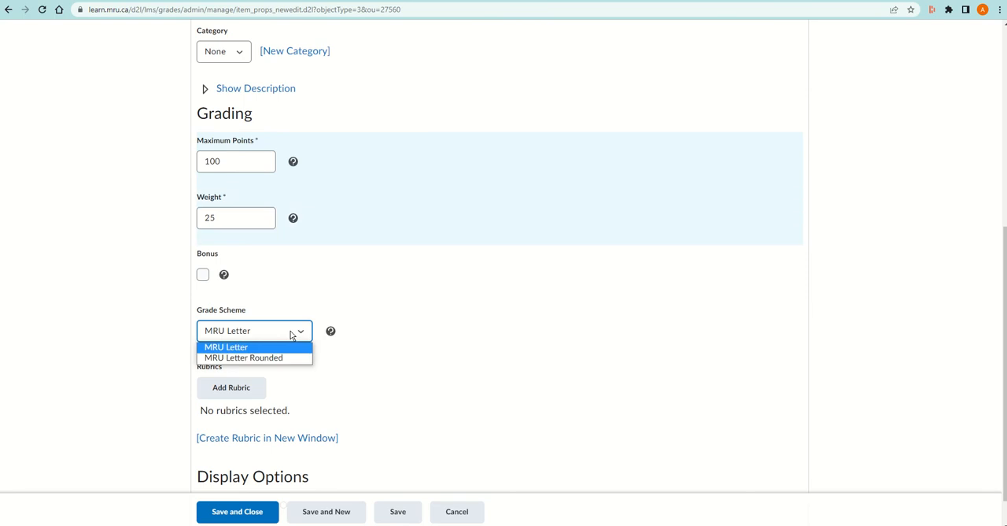
pyautogui.click(283, 358)
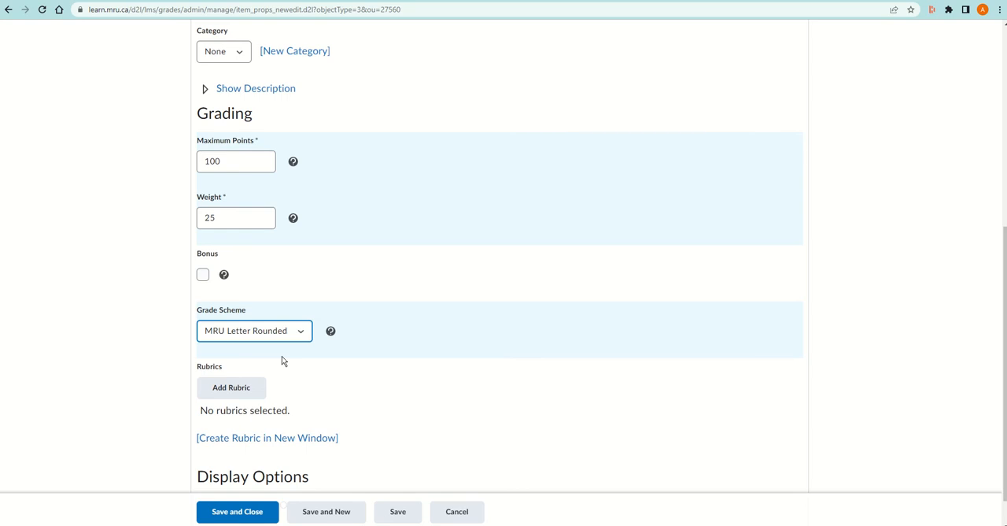
pyautogui.scroll(-1, 282, 357)
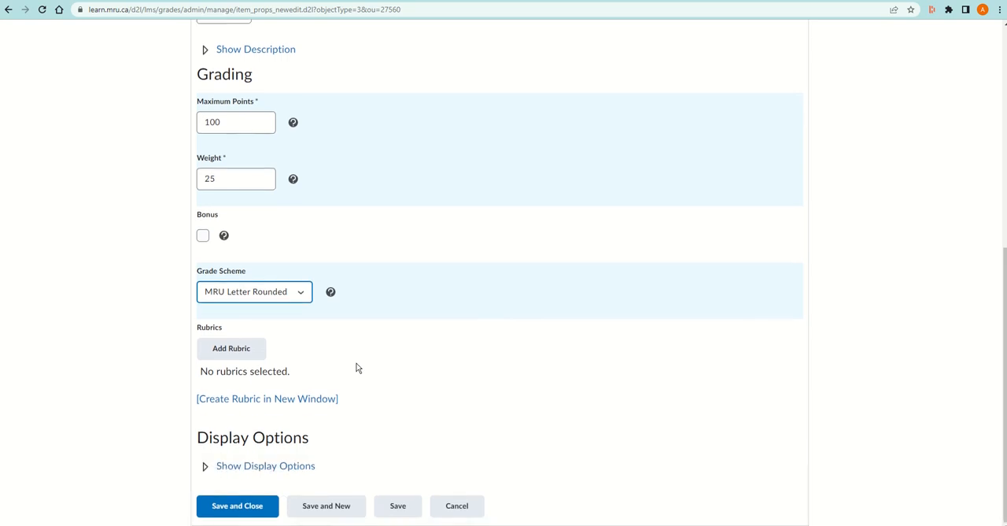
pyautogui.click(258, 508)
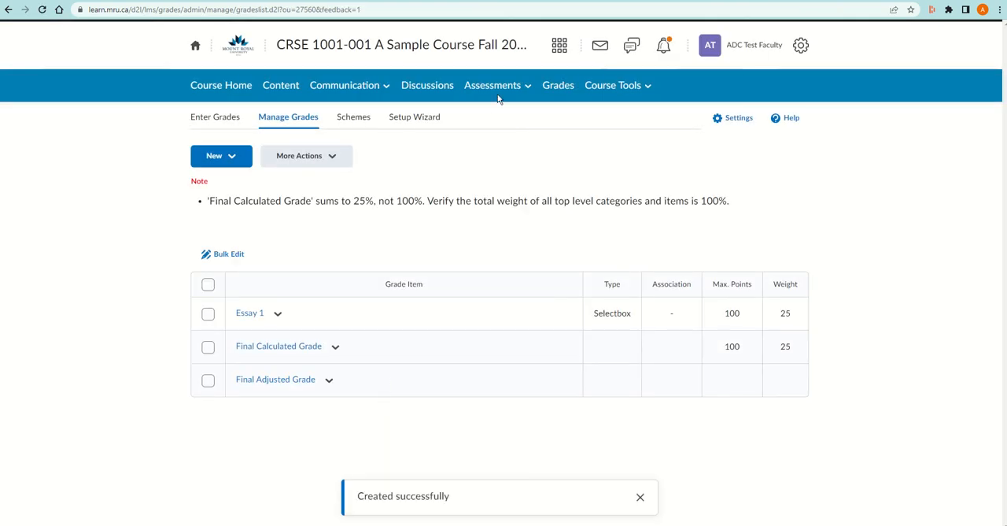
# Create a new assignment in the course named Essay 1, graded out of 100 points
pyautogui.click(495, 85)
pyautogui.click(483, 122)
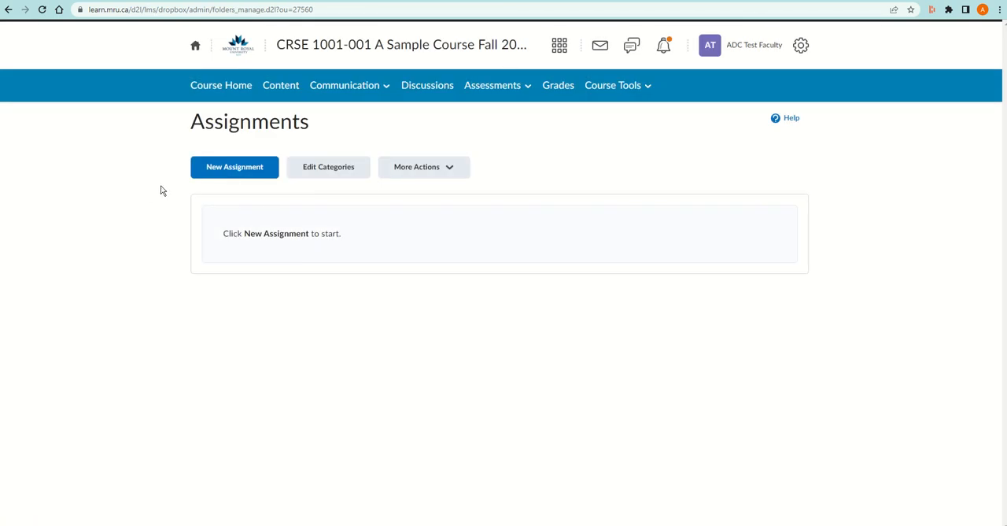
pyautogui.click(217, 169)
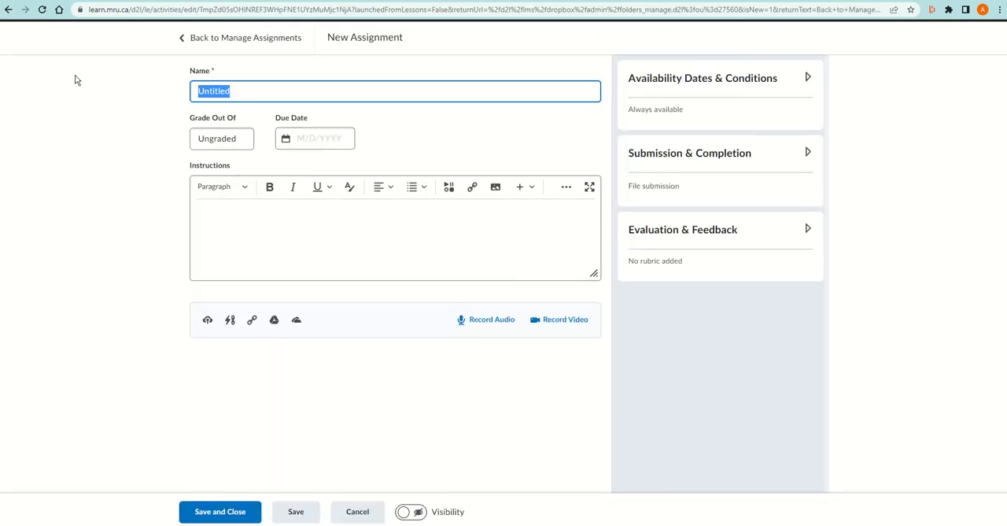
pyautogui.write('Essay 1')
pyautogui.click(233, 140)
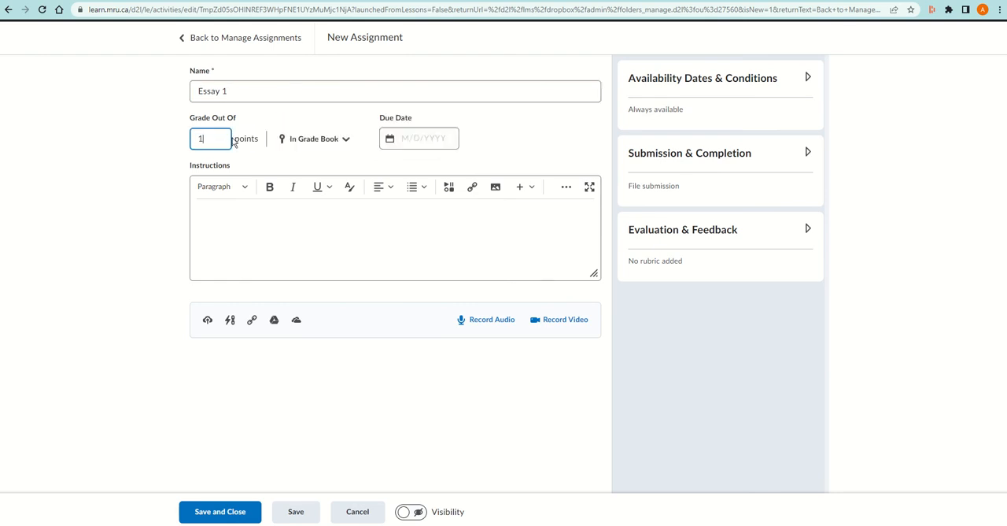
# Link the assignment to the existing grade item Essay 1 in the grade book
pyautogui.click(330, 140)
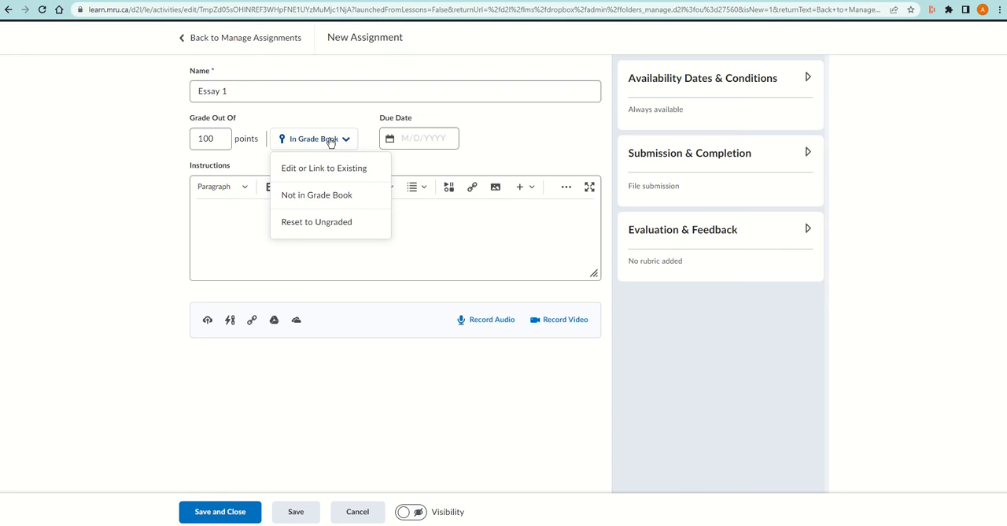
pyautogui.click(323, 169)
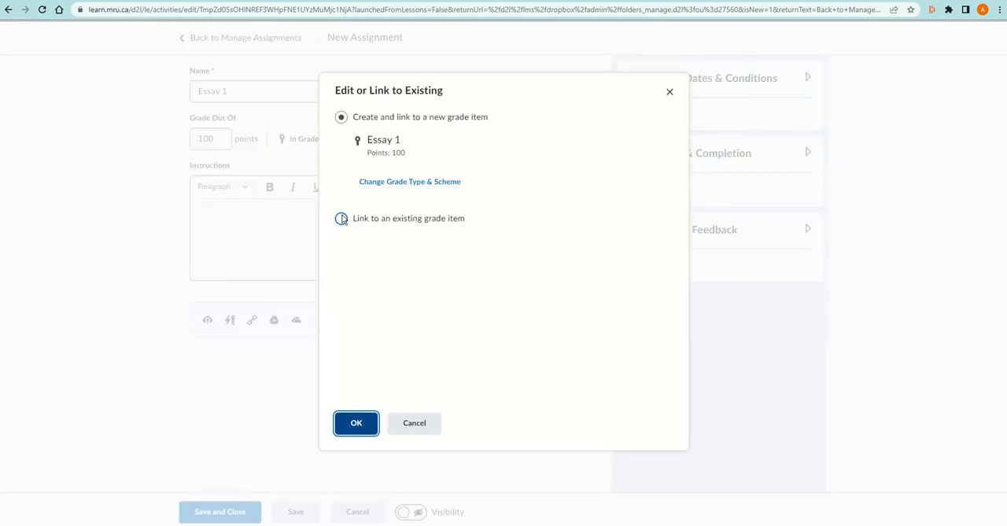
pyautogui.click(341, 219)
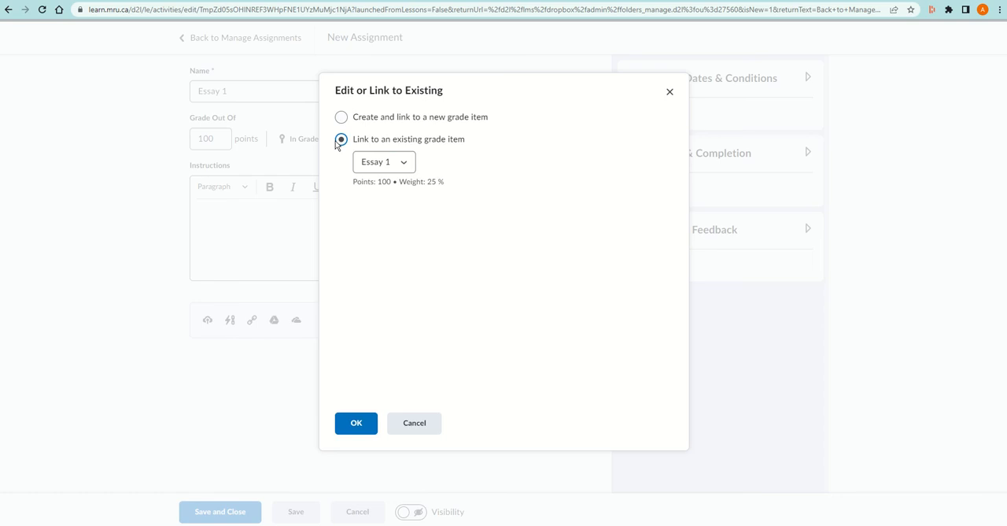
pyautogui.click(391, 166)
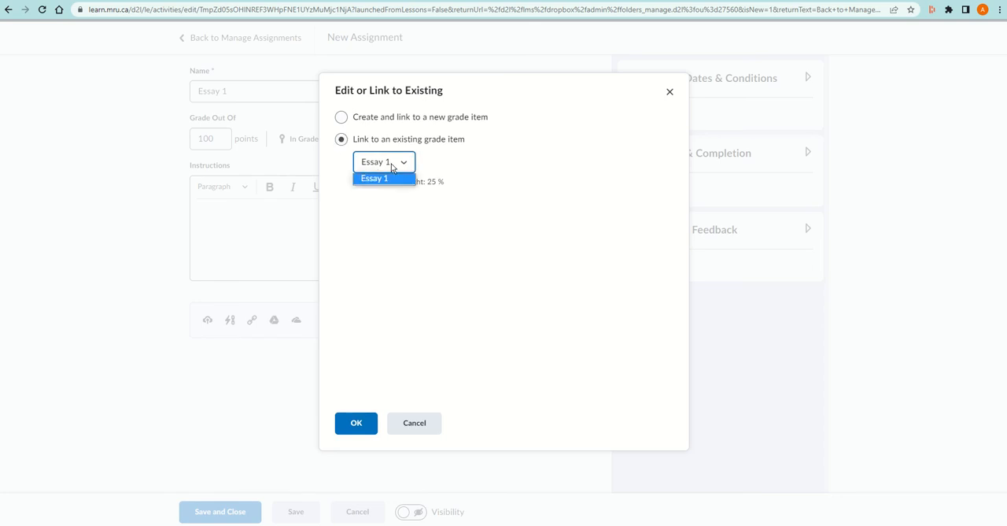
pyautogui.click(391, 165)
pyautogui.click(402, 163)
pyautogui.click(396, 167)
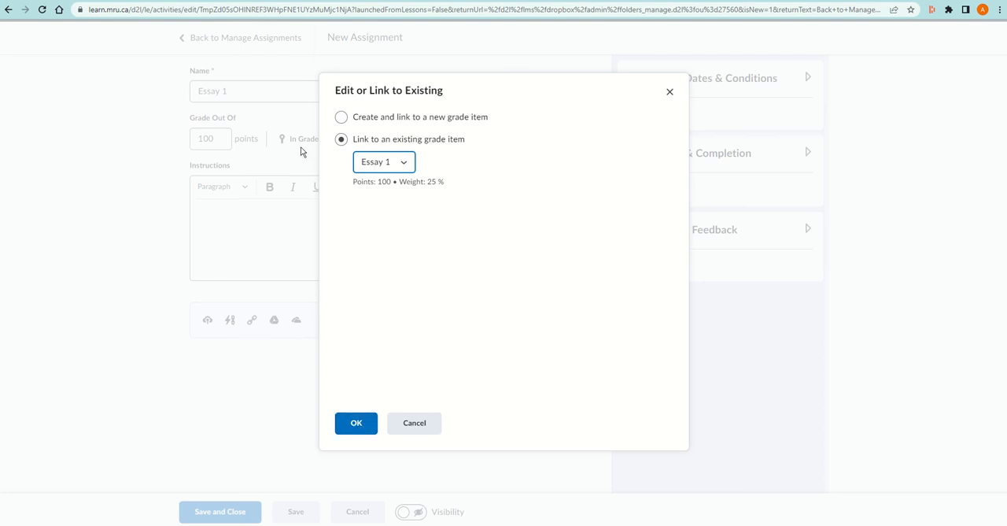
pyautogui.click(365, 424)
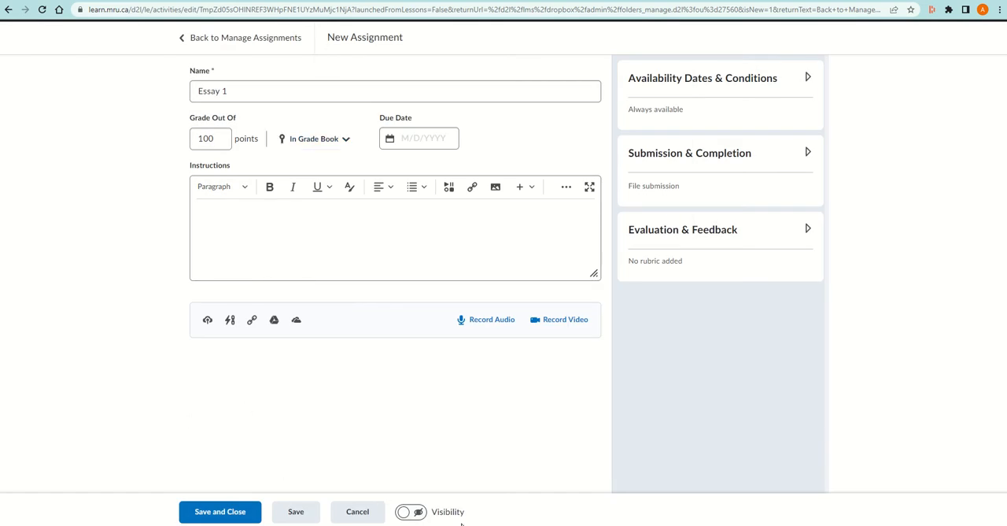
# Make the assignment visible and set its due date to 9/15/2022
pyautogui.click(413, 512)
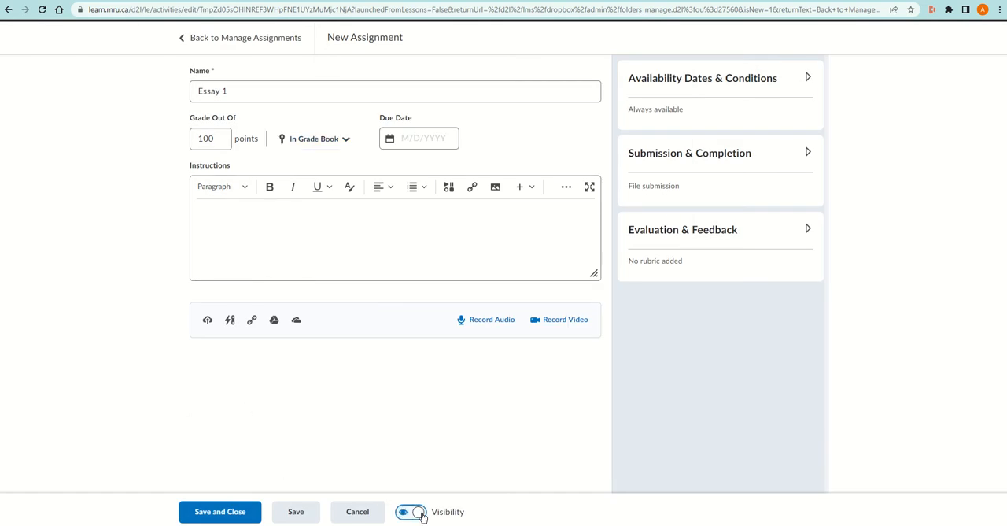
pyautogui.click(771, 93)
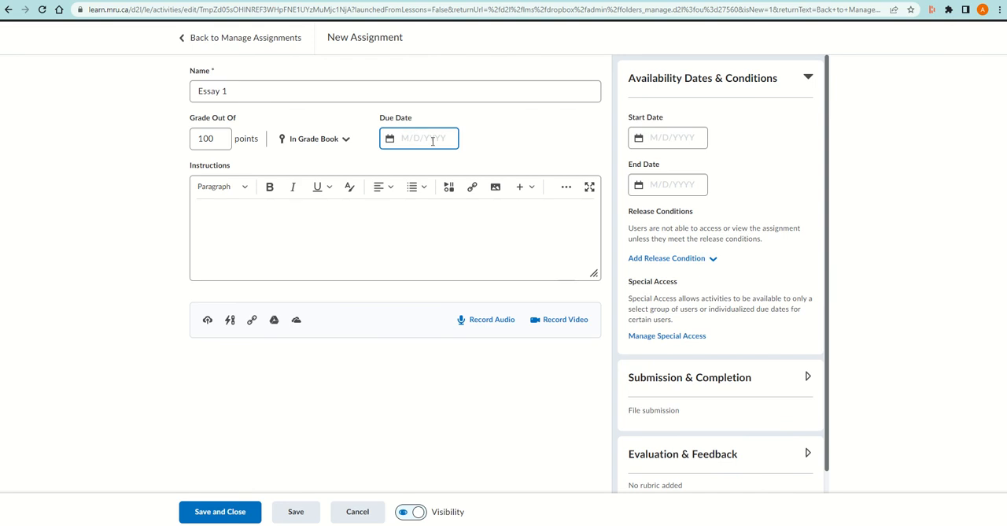
pyautogui.click(432, 141)
pyautogui.click(487, 174)
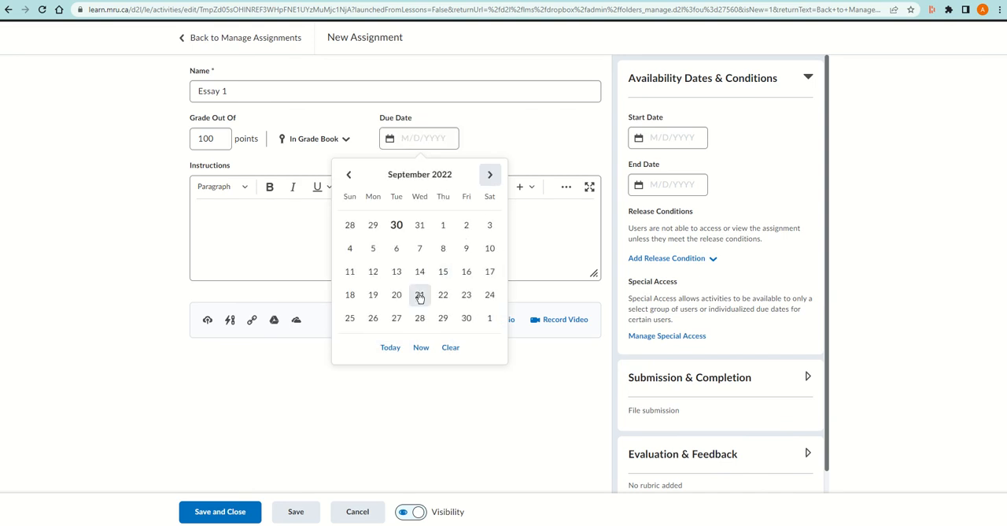
pyautogui.click(443, 271)
# Set the assignment's availability from 9/8/2022 to 9/15/2022, and save and close it
pyautogui.click(703, 143)
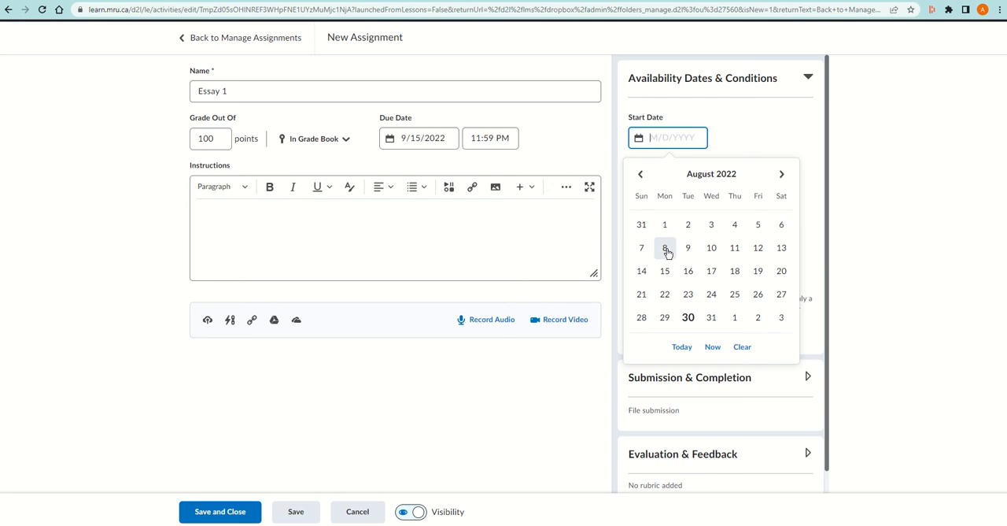
pyautogui.click(781, 174)
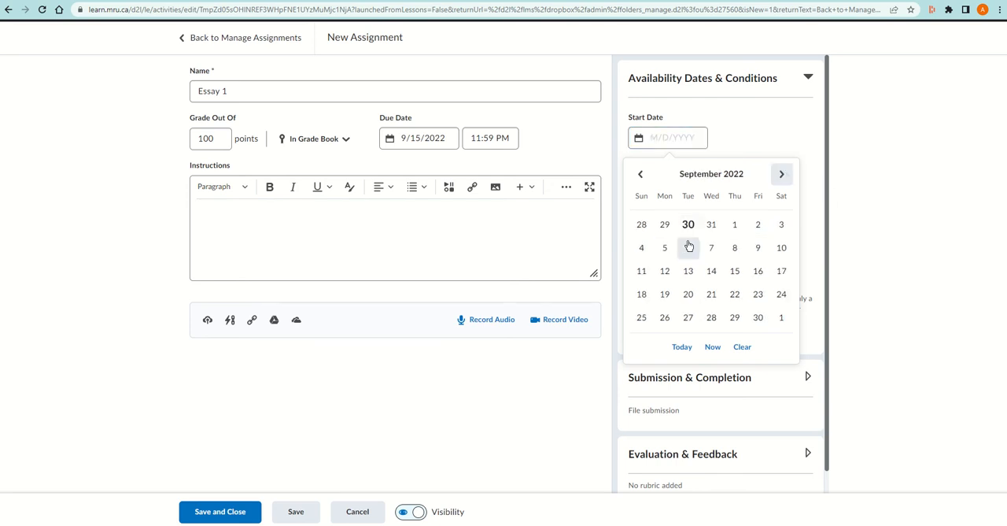
pyautogui.click(736, 249)
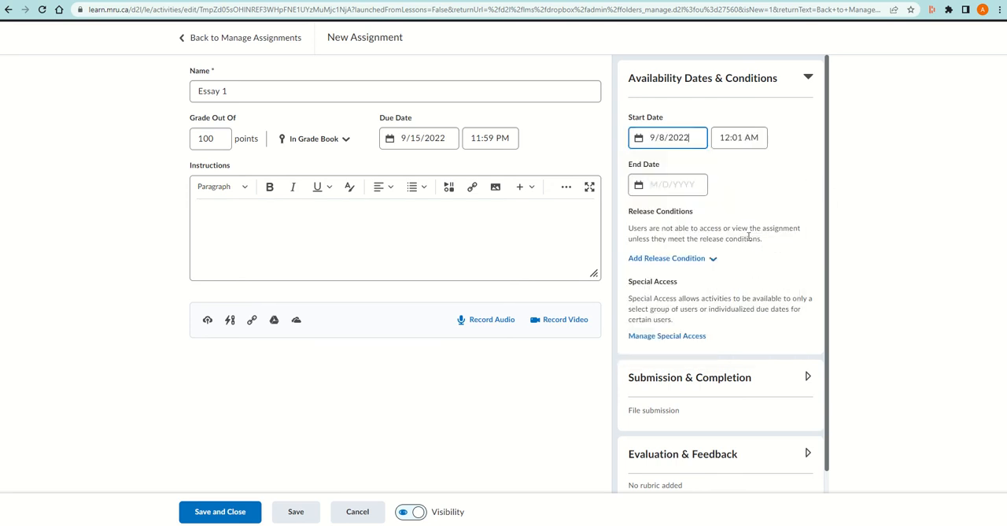
pyautogui.click(671, 185)
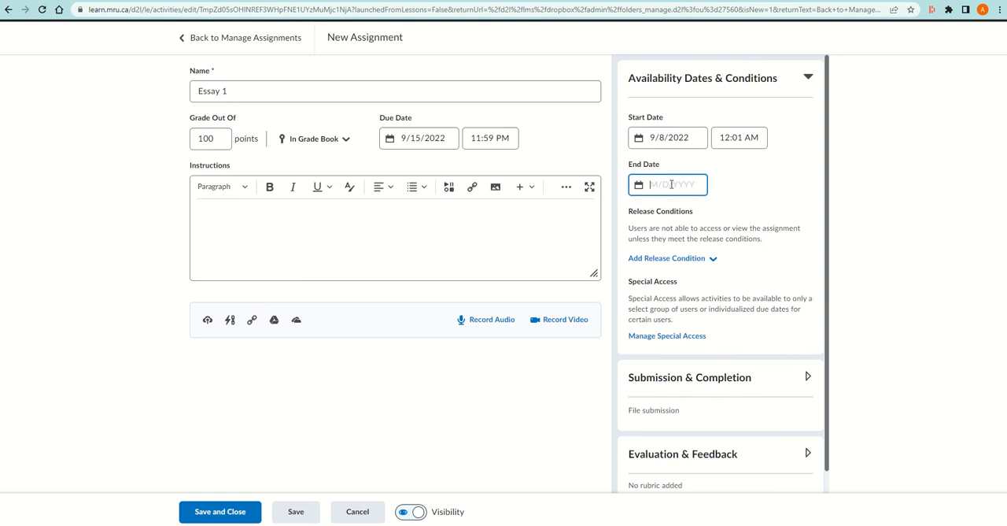
pyautogui.click(781, 221)
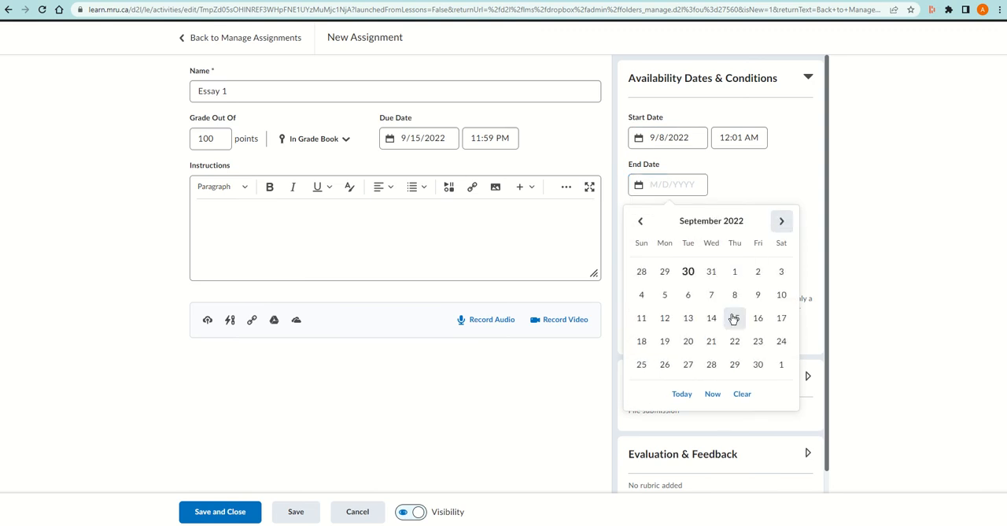
pyautogui.click(734, 317)
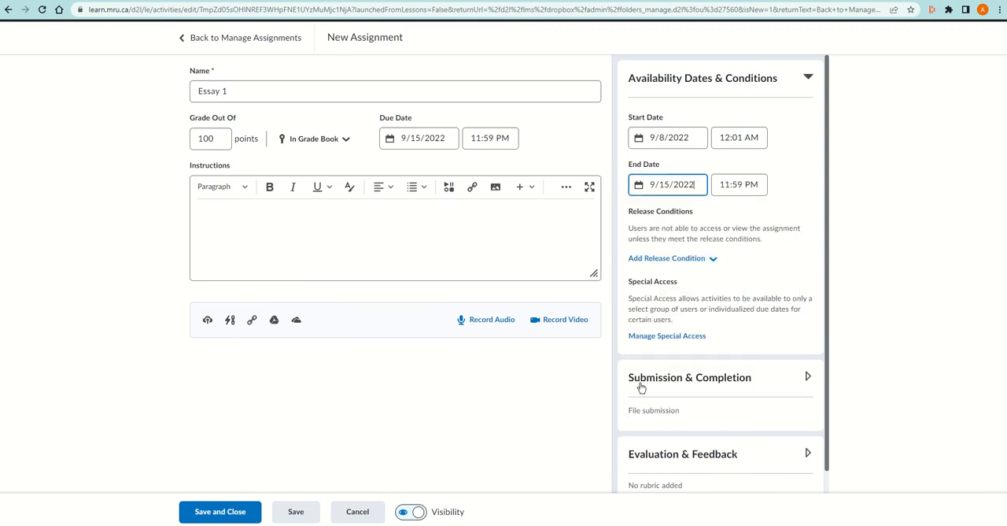
pyautogui.scroll(-2, 641, 387)
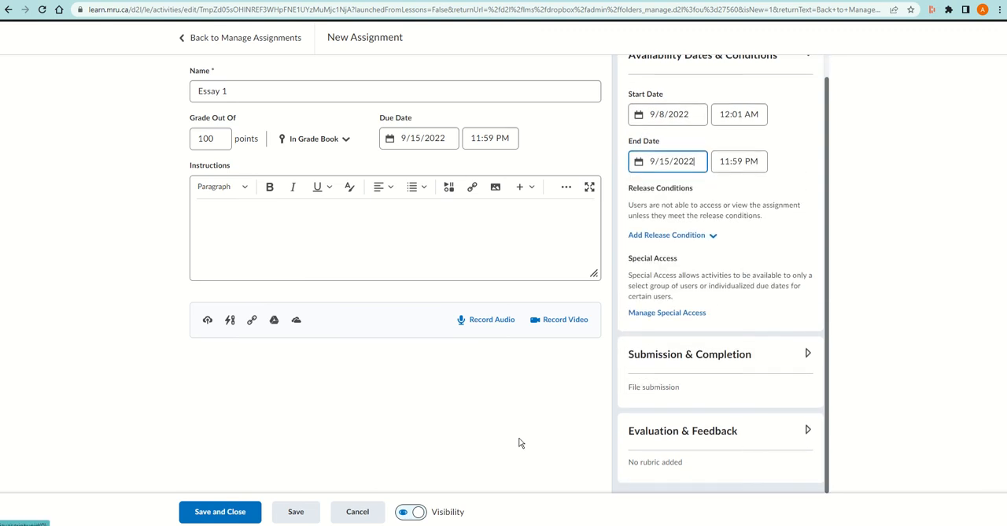
pyautogui.click(213, 514)
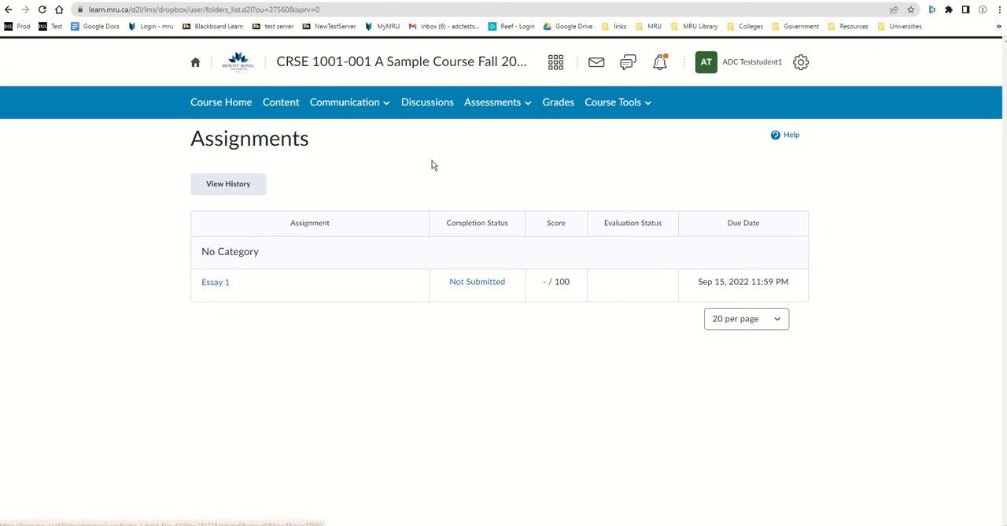
# In the student's view of the course, submit Essay 1.docx from the computer to the Essay 1 assignment
pyautogui.click(484, 103)
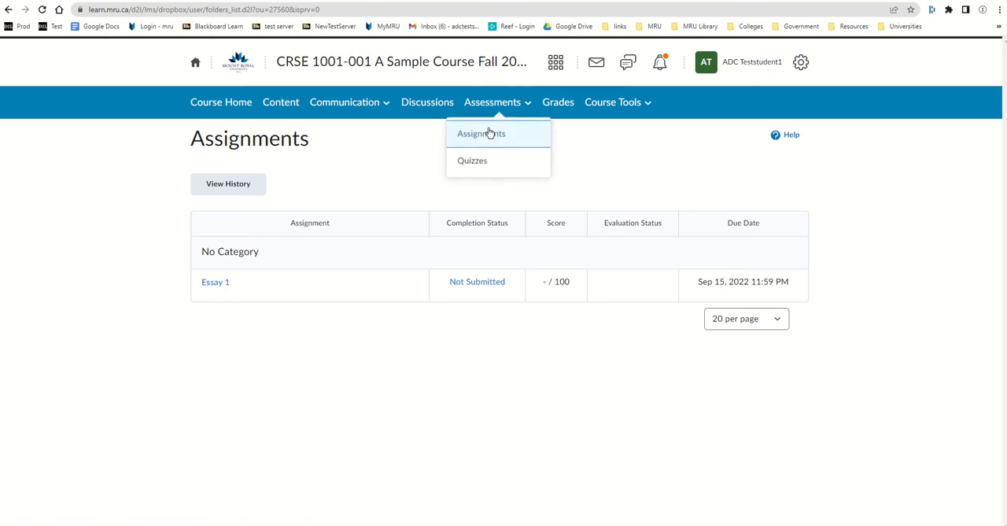
pyautogui.click(217, 286)
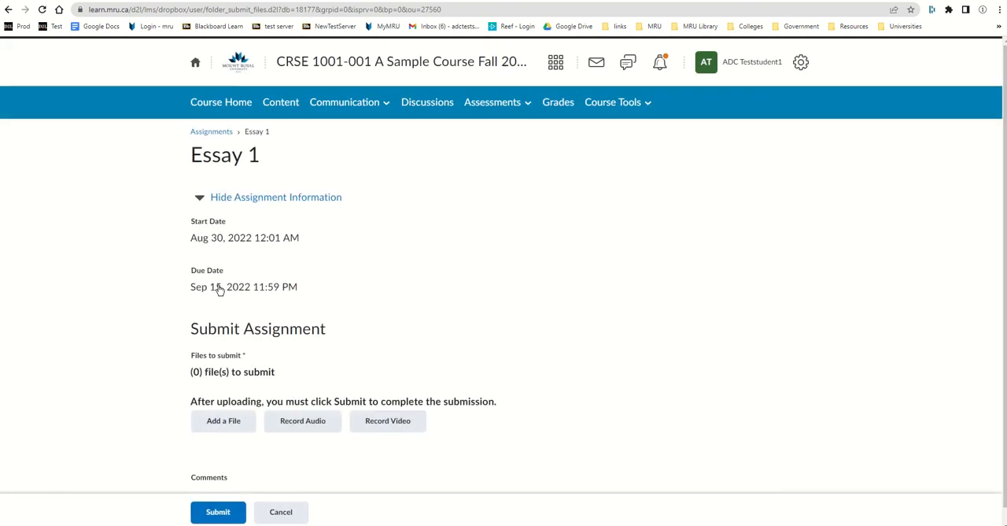
pyautogui.click(223, 428)
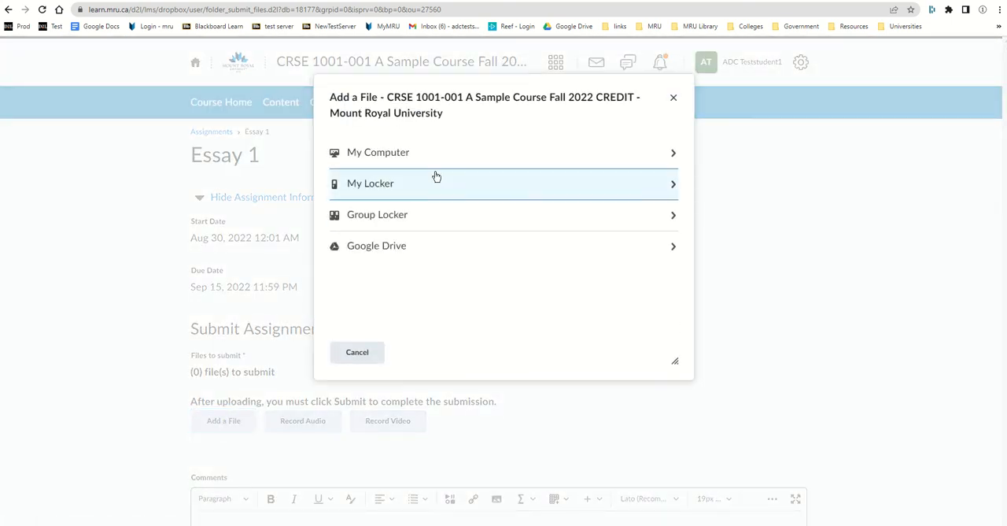
pyautogui.click(422, 157)
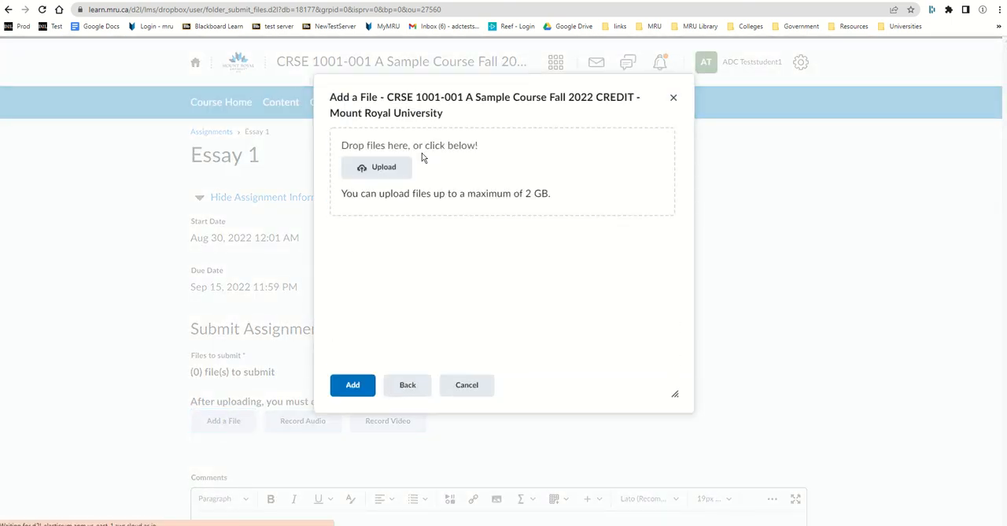
pyautogui.click(391, 180)
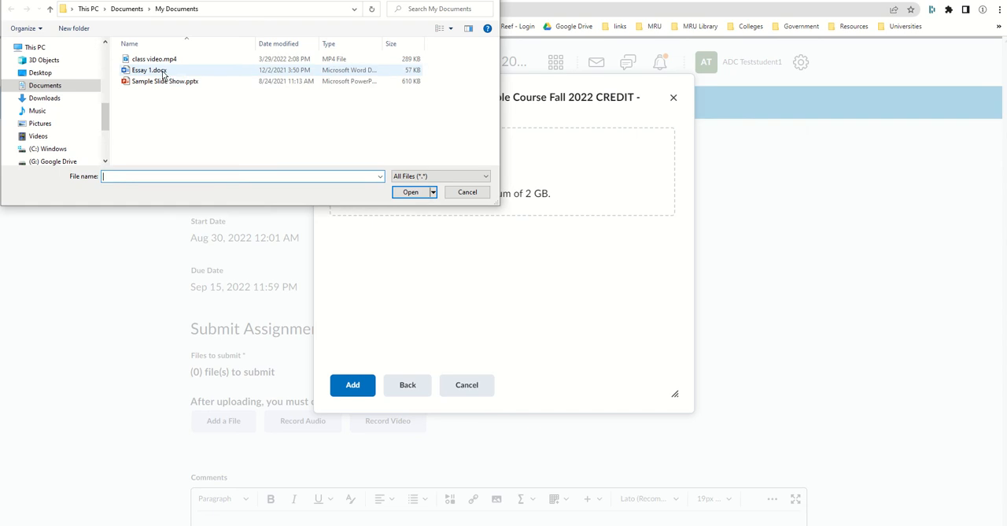
pyautogui.click(151, 70)
pyautogui.click(412, 192)
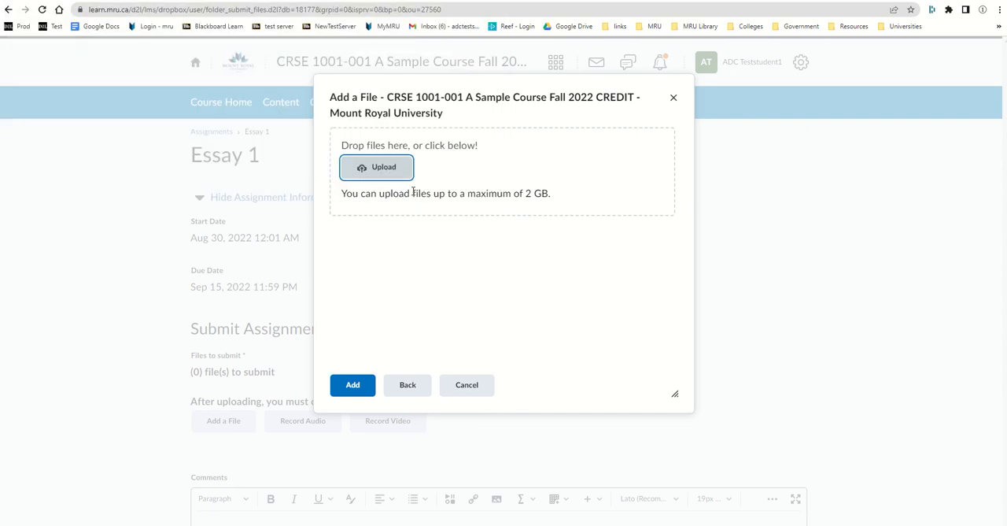
pyautogui.click(360, 387)
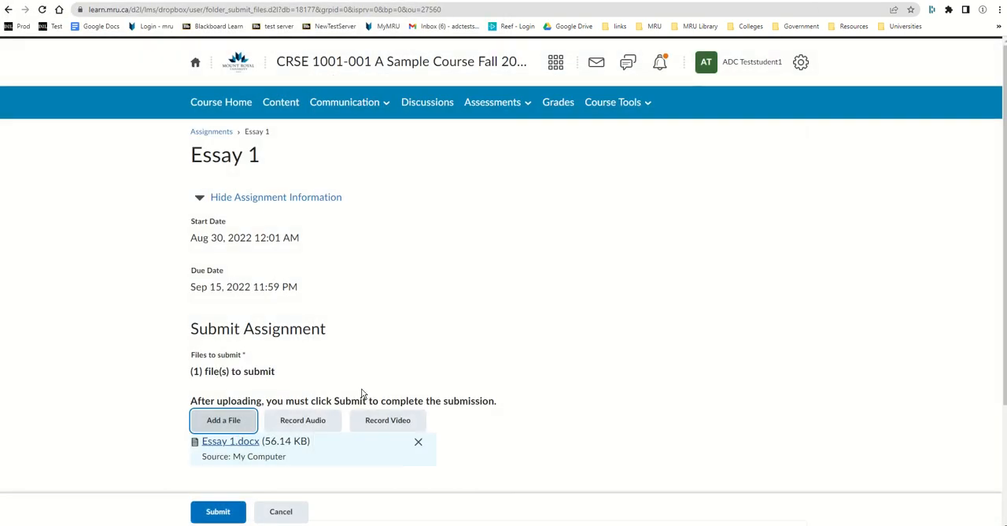
pyautogui.click(229, 512)
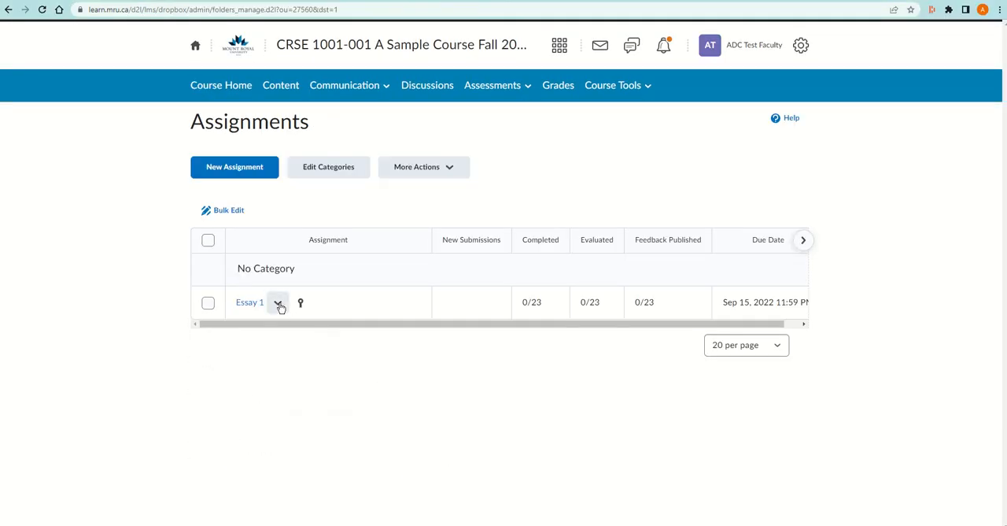
# View the Essay 1 submissions in the faculty view and open the first student's essay document for evaluation
pyautogui.click(278, 305)
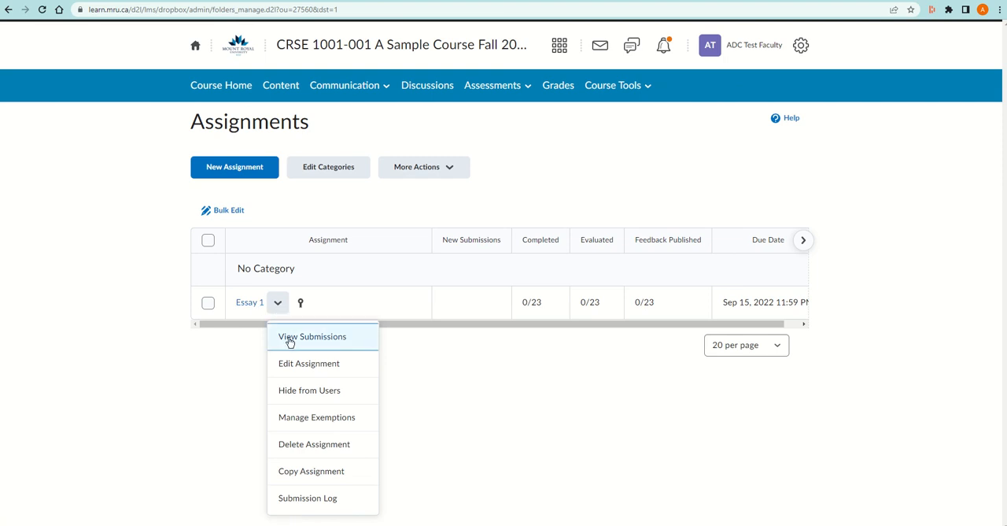
pyautogui.click(289, 337)
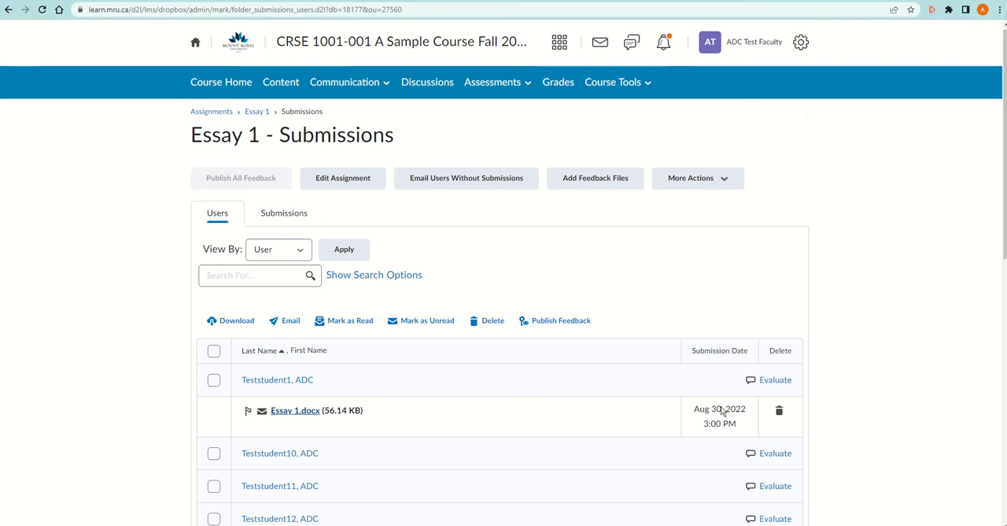
pyautogui.scroll(-1, 712, 393)
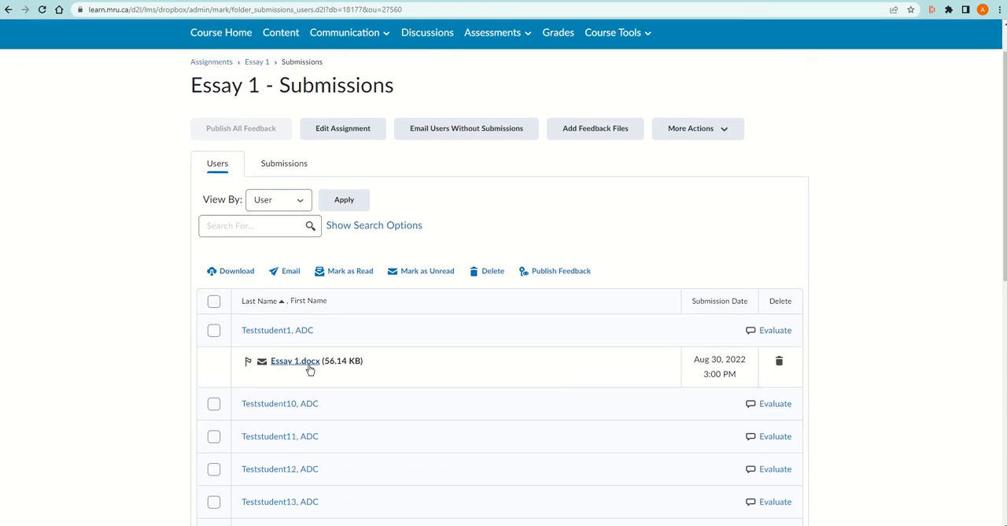
pyautogui.click(775, 330)
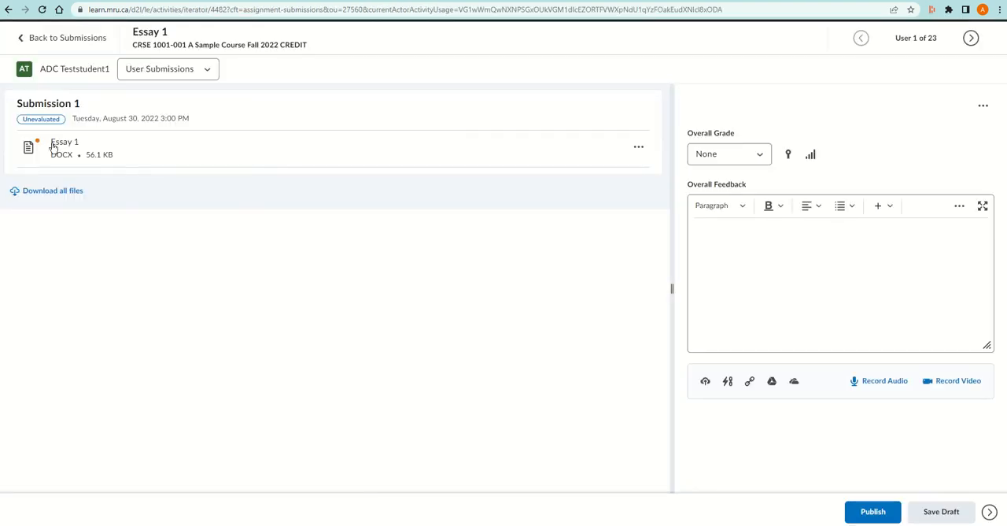
pyautogui.click(58, 144)
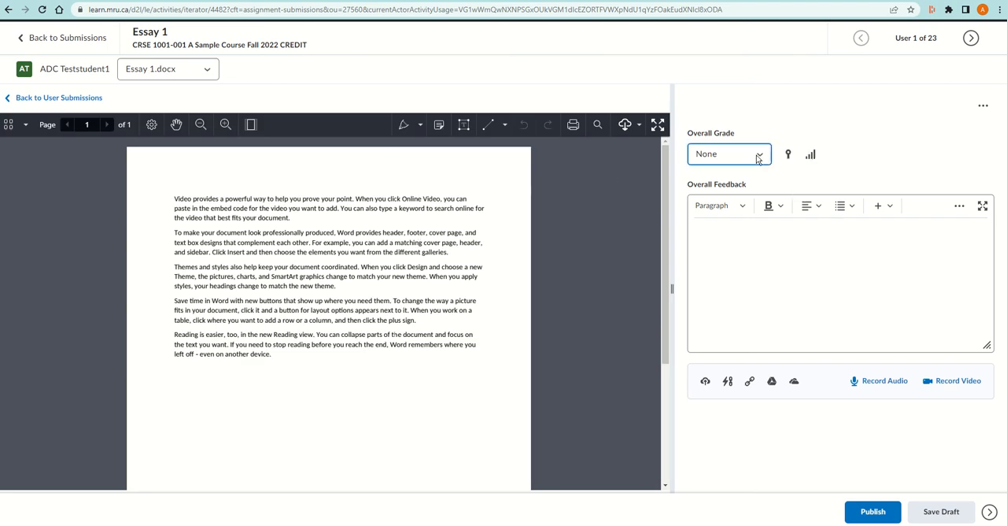
# Give the essay an overall grade of B+ with the overall feedback "sample feedback", and save the evaluation as a draft
pyautogui.click(762, 157)
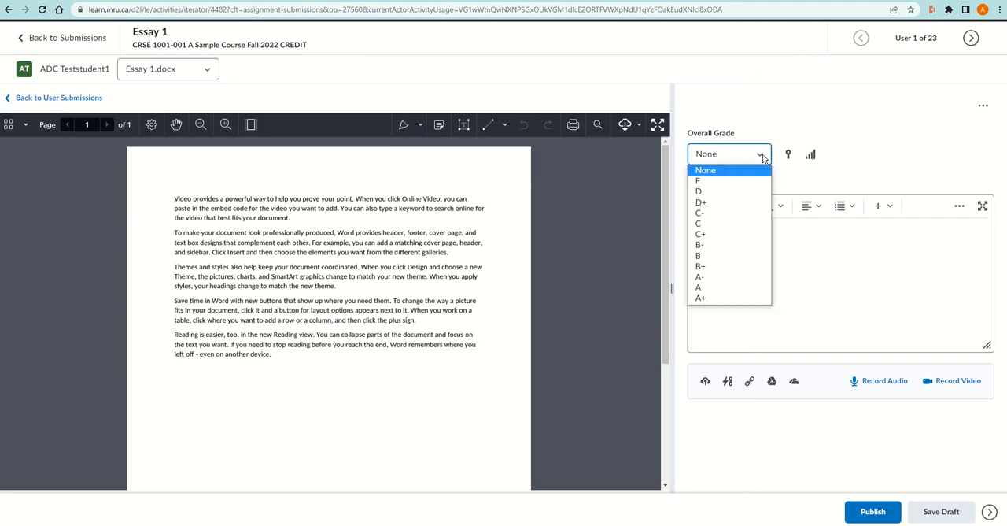
pyautogui.click(730, 267)
pyautogui.click(718, 232)
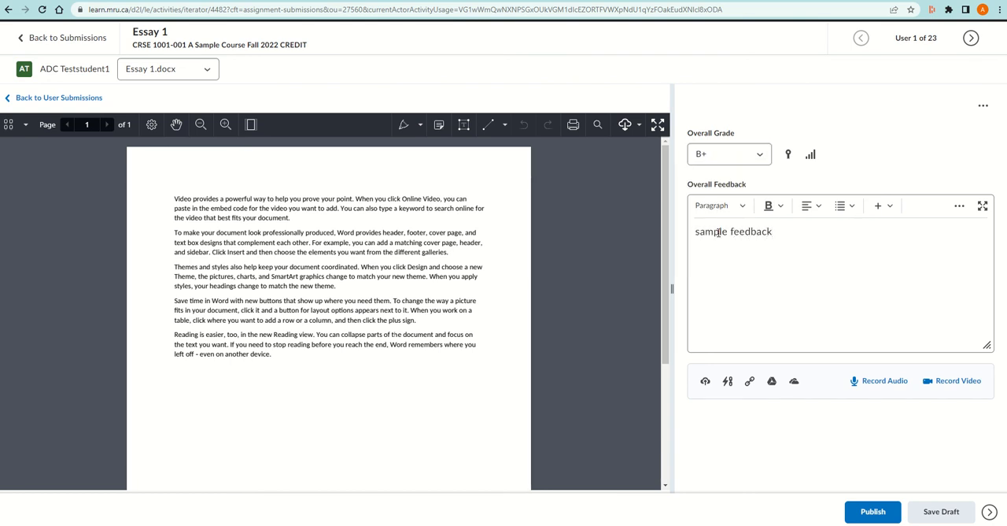
pyautogui.click(944, 512)
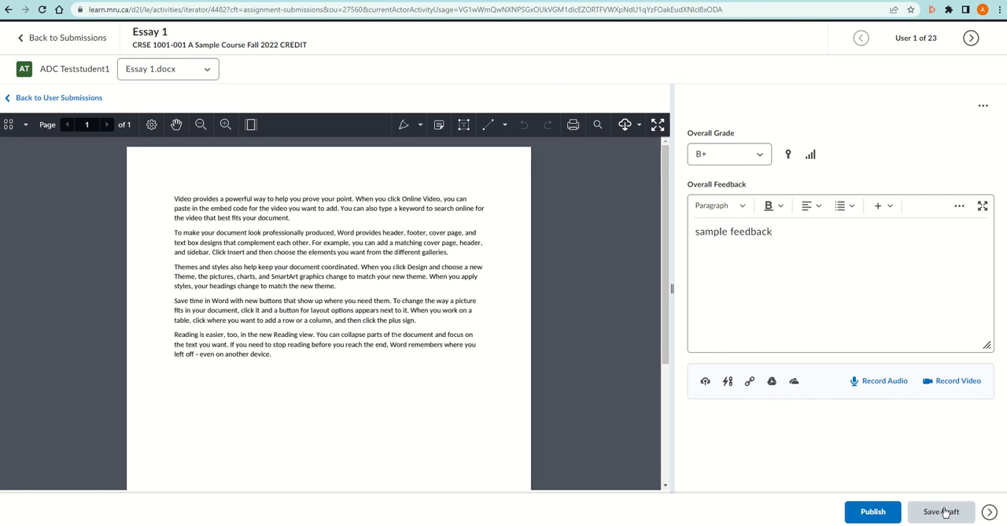
# Go on to the next student, then return to the Essay 1 submissions list and publish feedback for all listed users
pyautogui.click(972, 40)
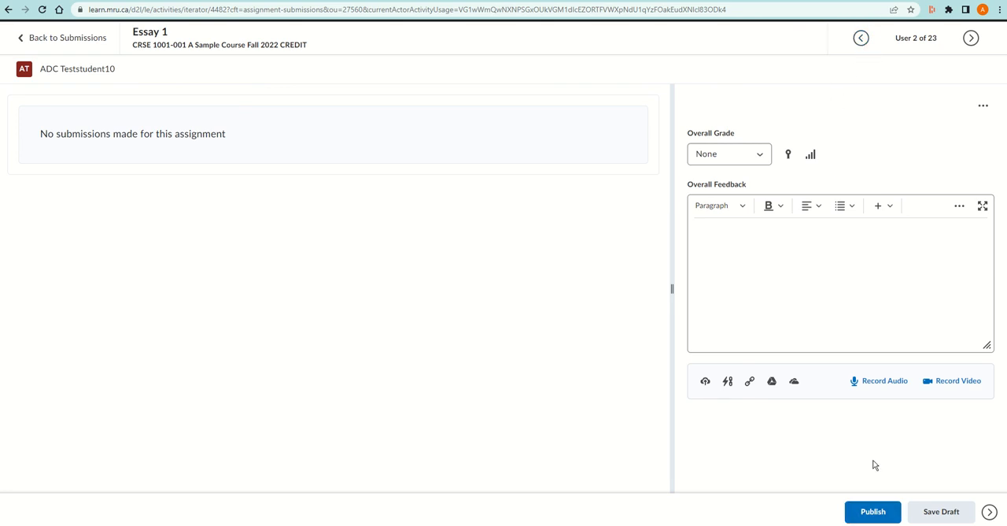
pyautogui.click(60, 40)
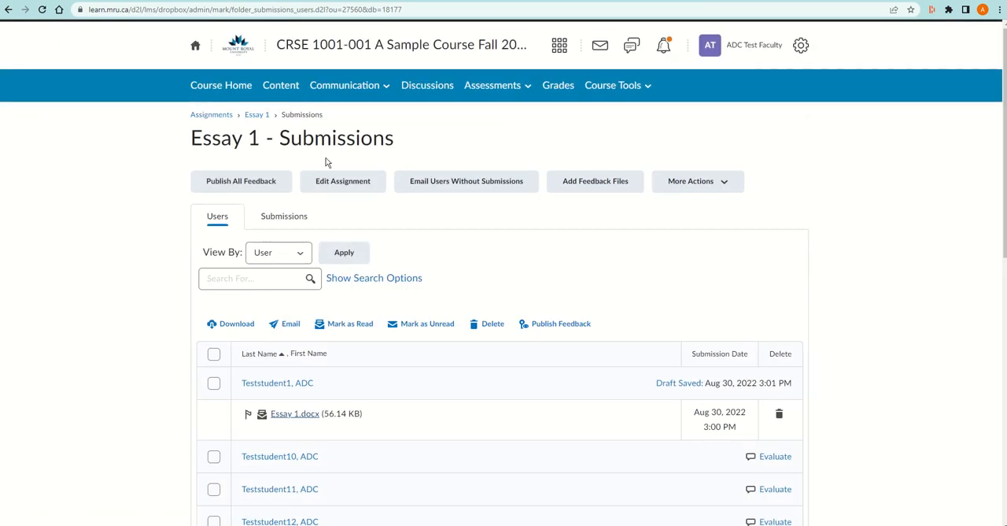
pyautogui.click(213, 354)
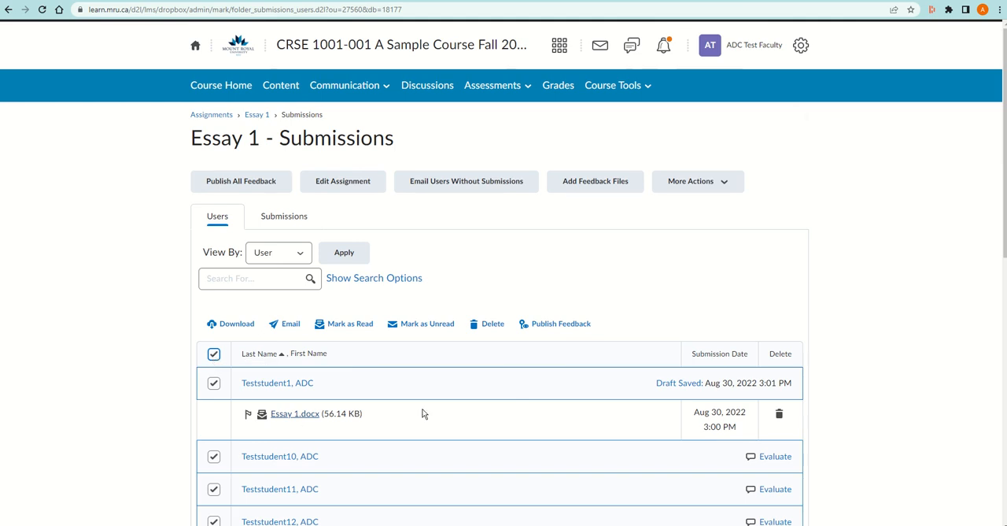
pyautogui.click(547, 329)
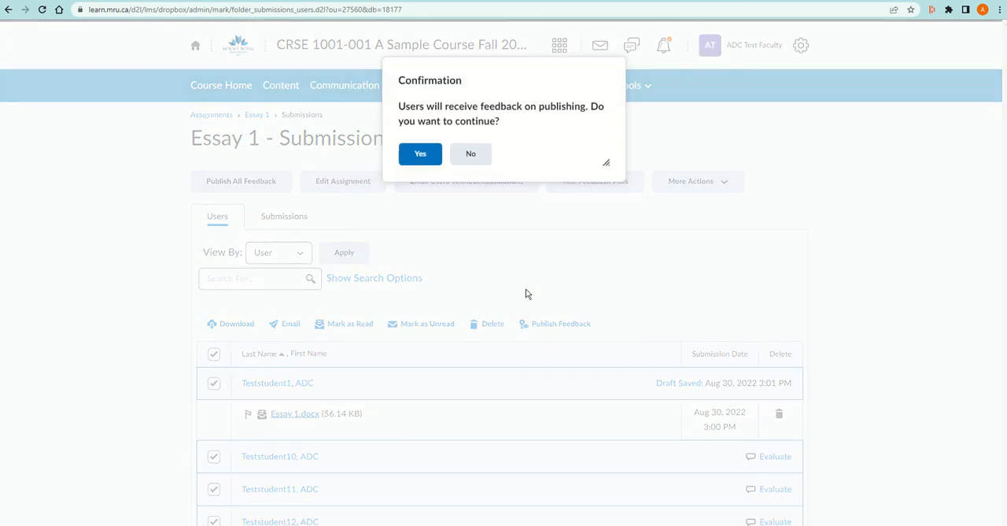
pyautogui.click(428, 157)
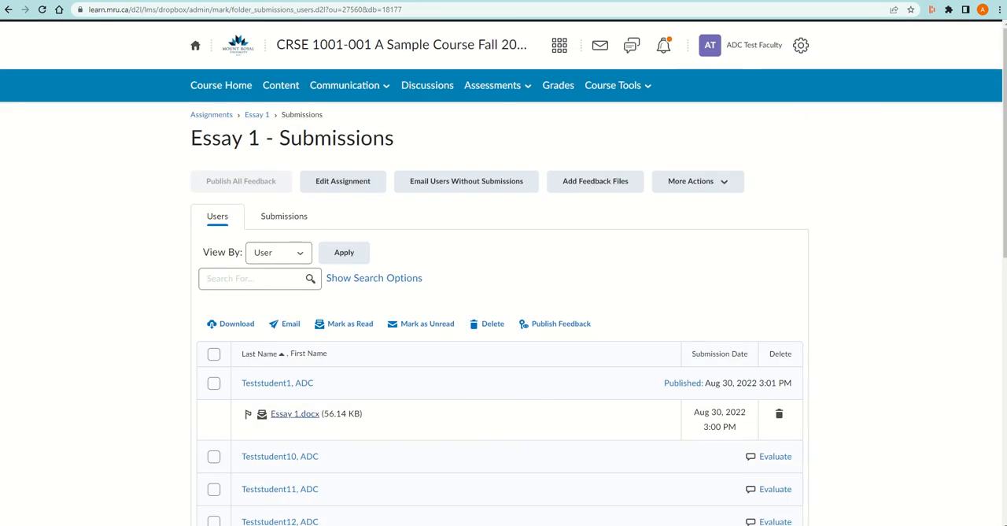
# In the student's view of the course, review the published Essay 1 feedback and score, and check the student's grades
pyautogui.hotkey('alt', 'Tab')
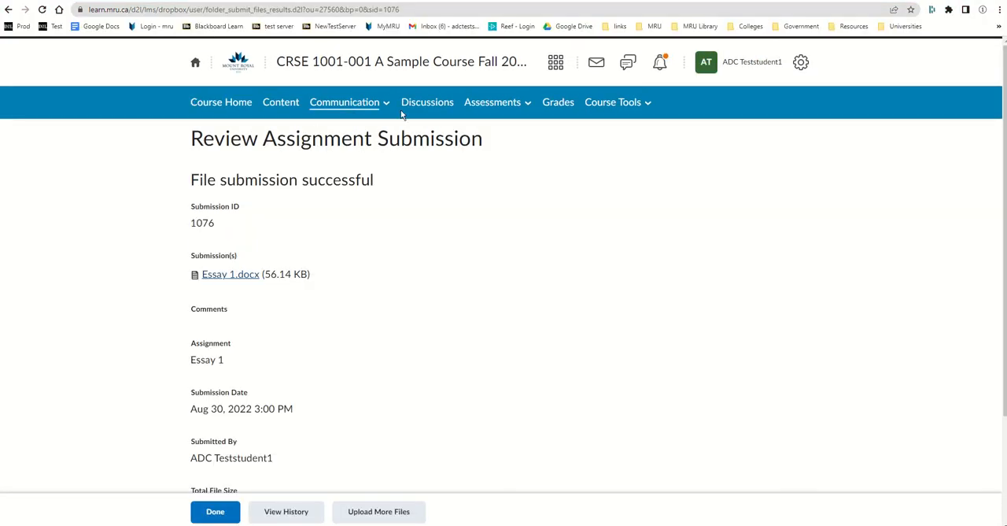
pyautogui.click(492, 103)
pyautogui.click(487, 134)
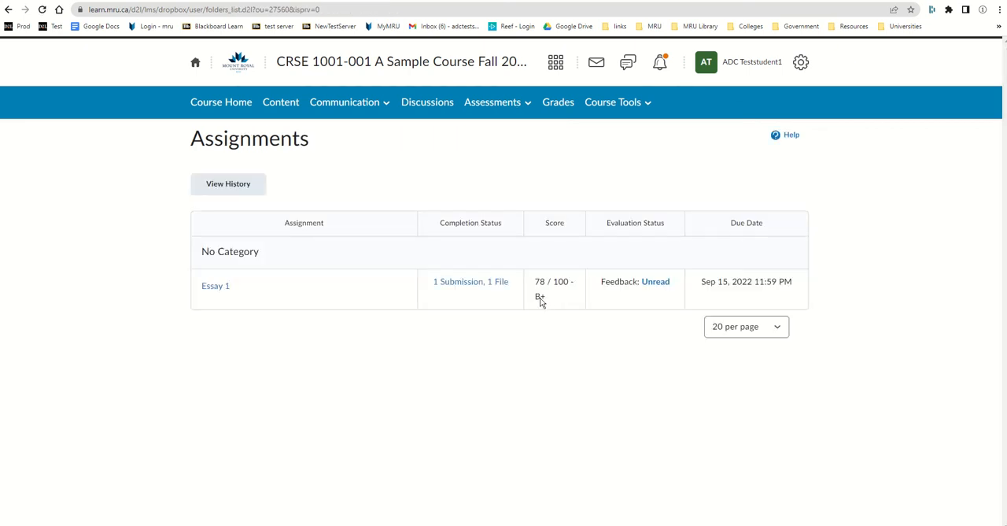
pyautogui.click(651, 286)
pyautogui.scroll(-1, 504, 411)
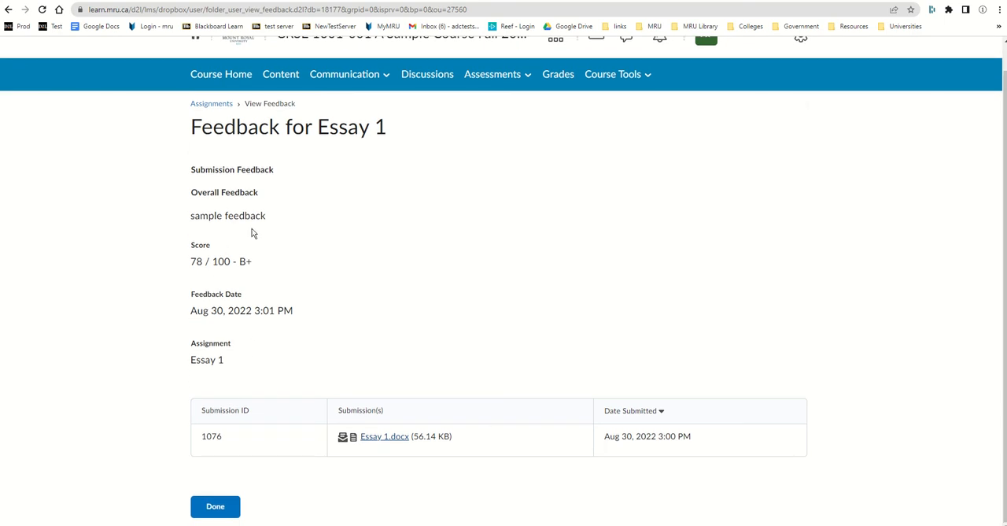
pyautogui.moveTo(266, 218); pyautogui.dragTo(190, 167)
pyautogui.click(216, 506)
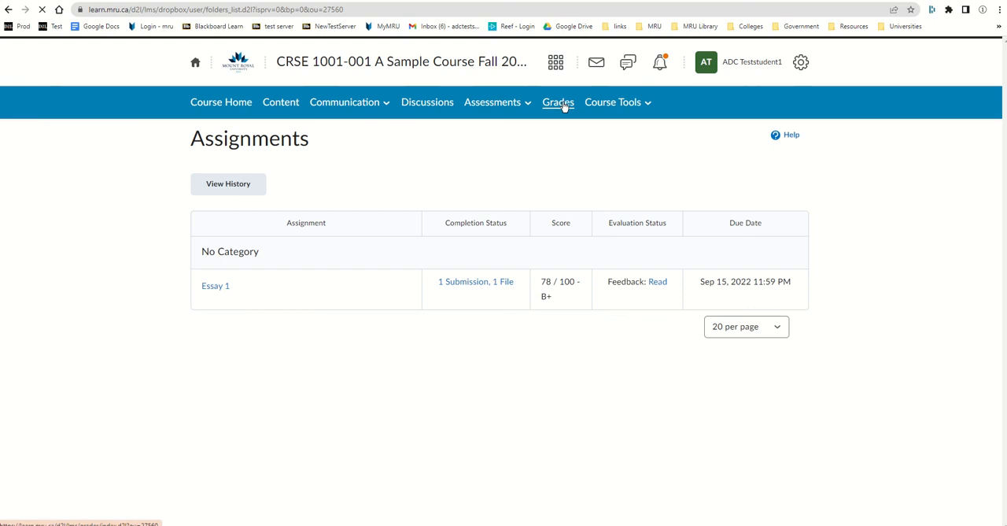
pyautogui.click(563, 107)
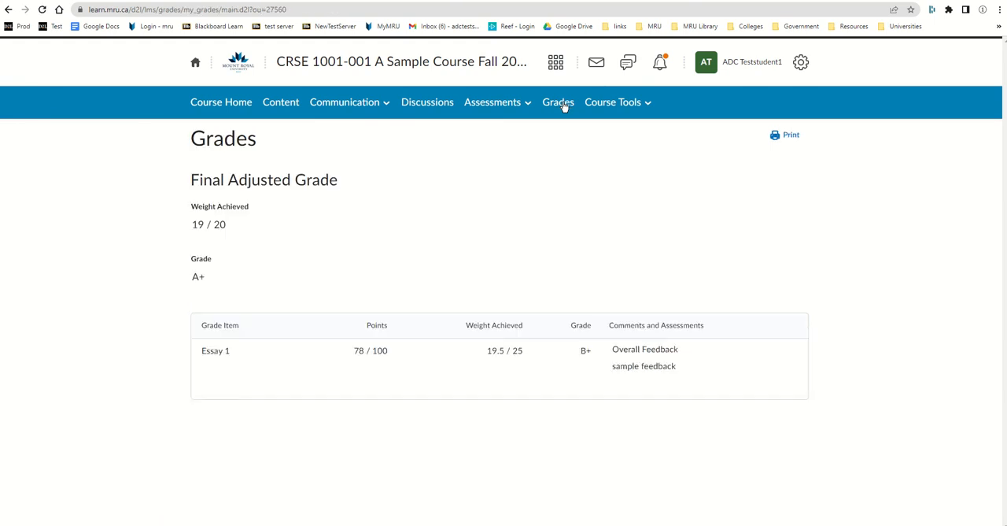